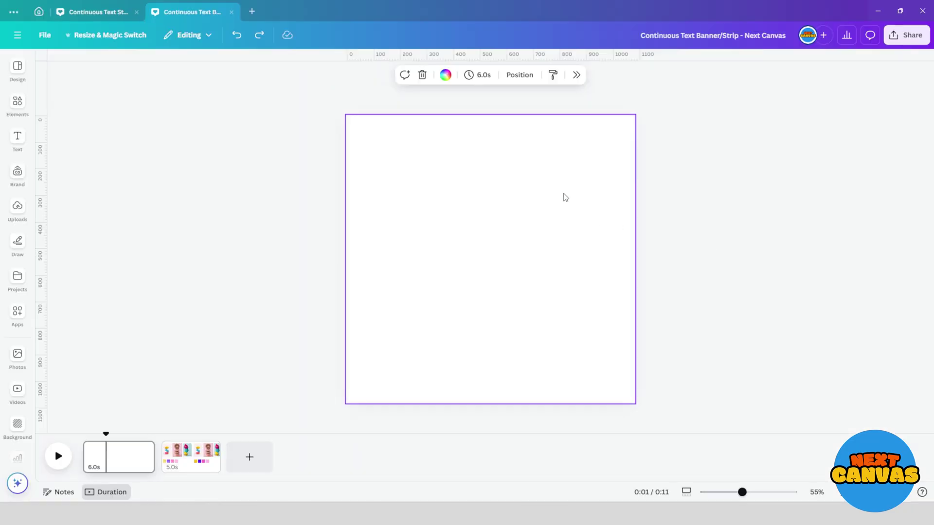
# - Fill the blank page background with the light pink document colour
pyautogui.click(445, 75)
pyautogui.click(897, 137)
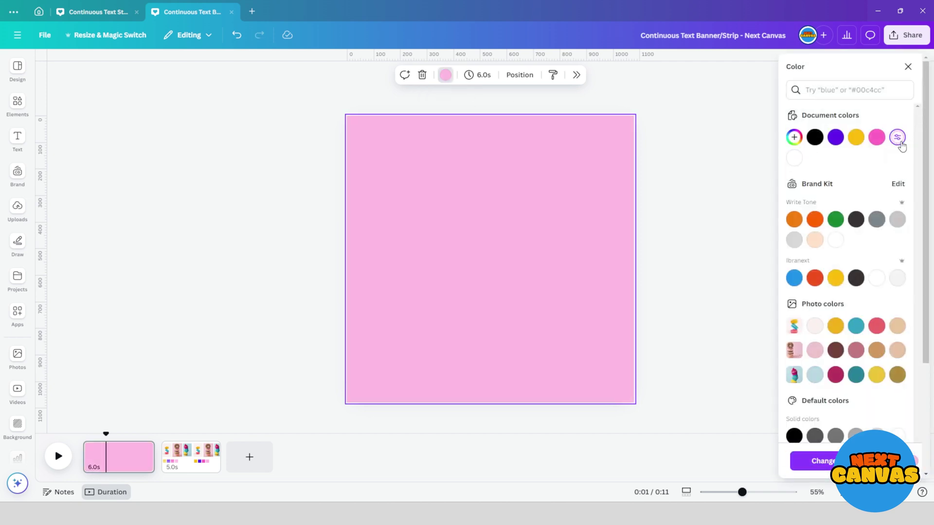
# - Add a subheading text box reading '50% Off -' and paste the phrase repeatedly
pyautogui.click(18, 139)
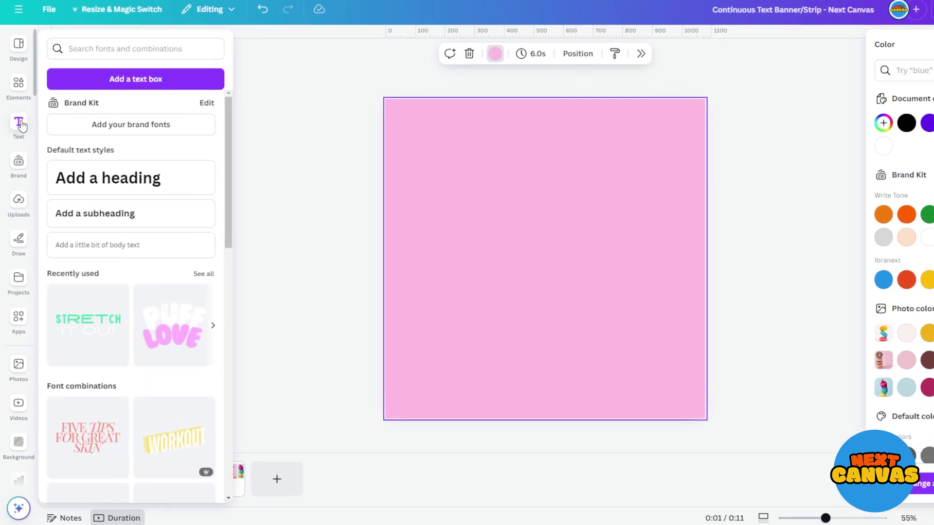
pyautogui.click(146, 201)
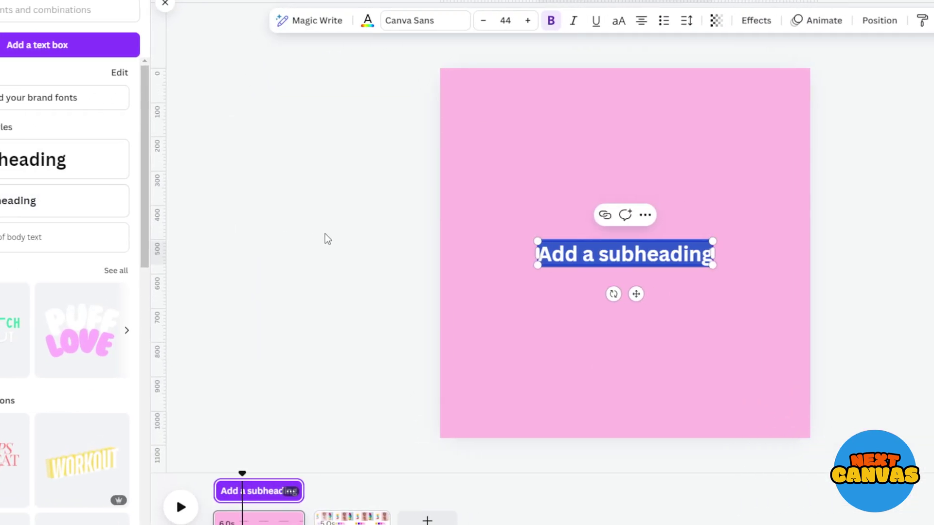
pyautogui.write('50%')
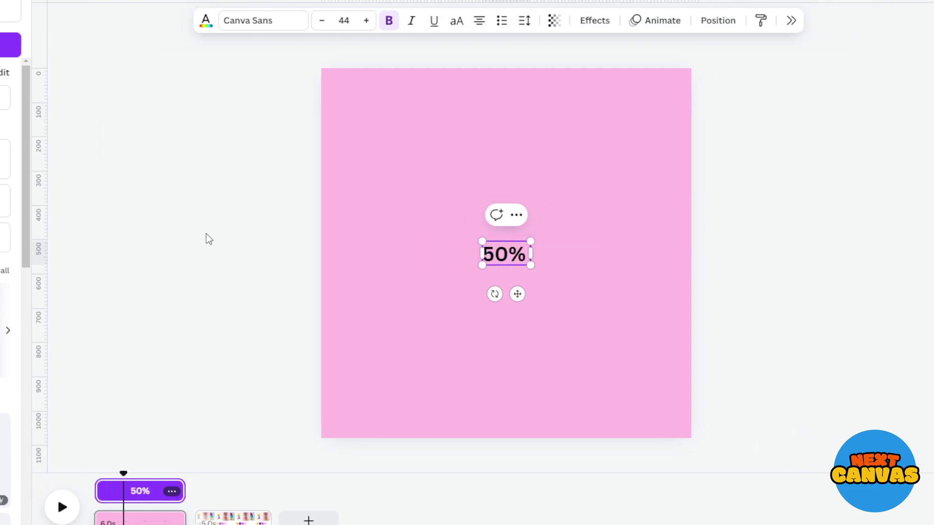
pyautogui.write(' Off -')
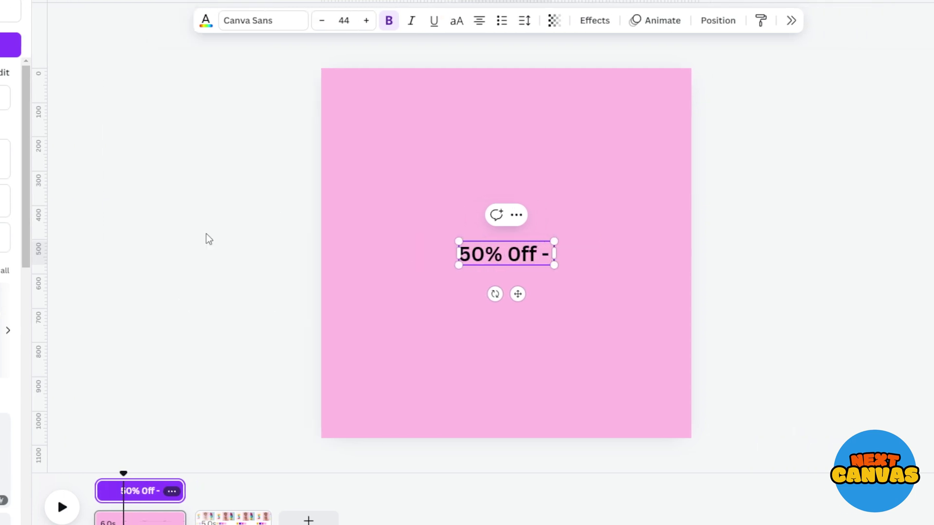
pyautogui.hotkey('ctrl', 'a')
pyautogui.hotkey('ctrl', 'c')
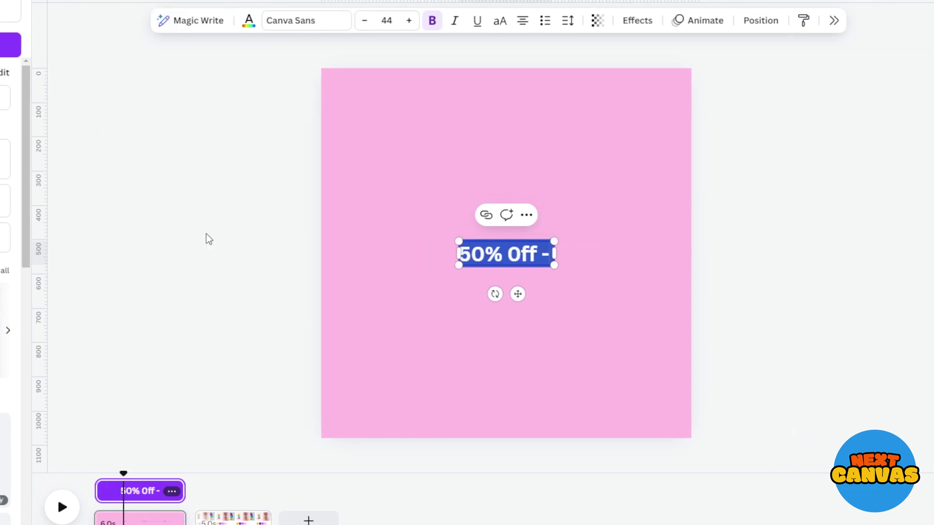
pyautogui.press('Escape')
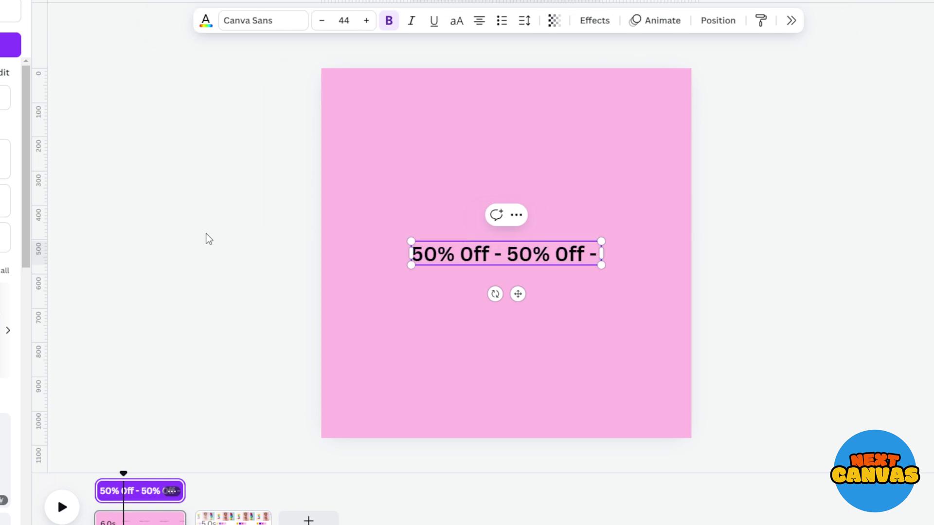
pyautogui.hotkey('ctrl', 'v')
pyautogui.hotkey('ctrl', 'v')
pyautogui.hotkey('ctrl', 'v')
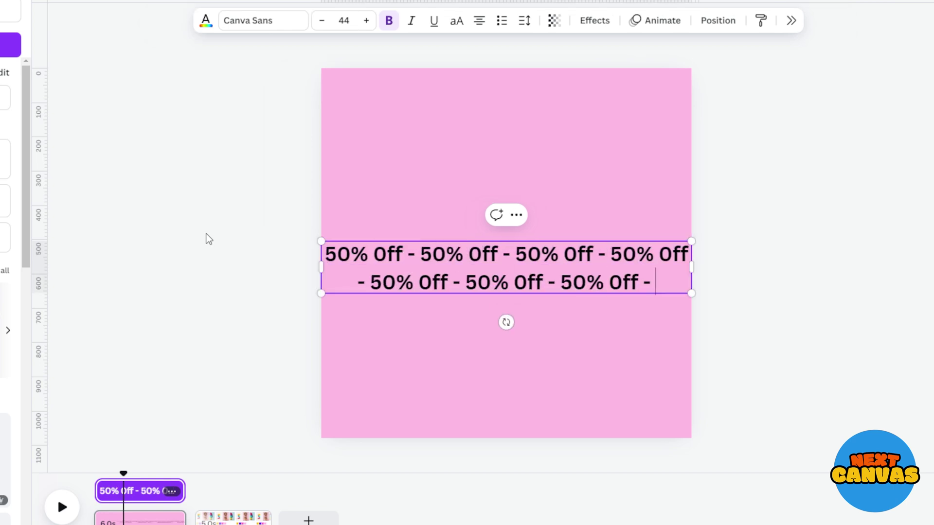
pyautogui.hotkey('ctrl', 'v')
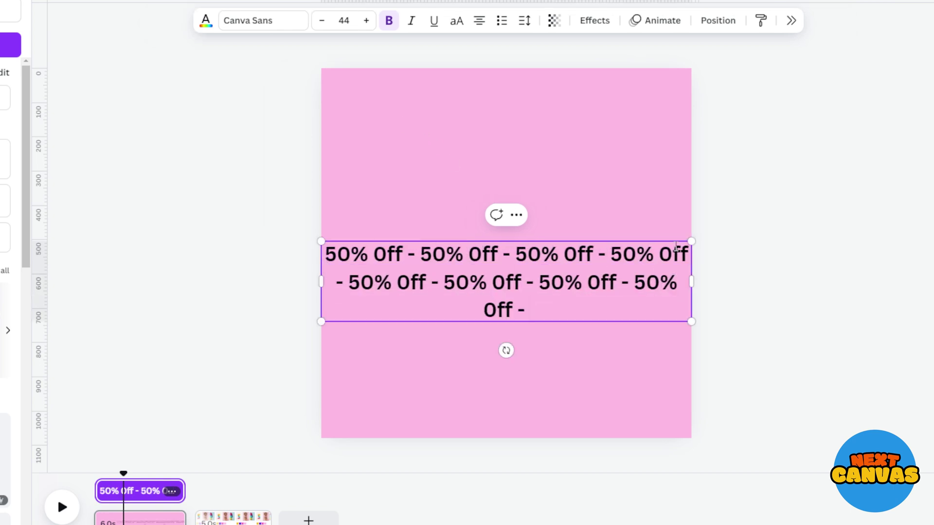
# - Set the phrase in League Spartan, widen it to one line, and move it near the top
pyautogui.click(280, 21)
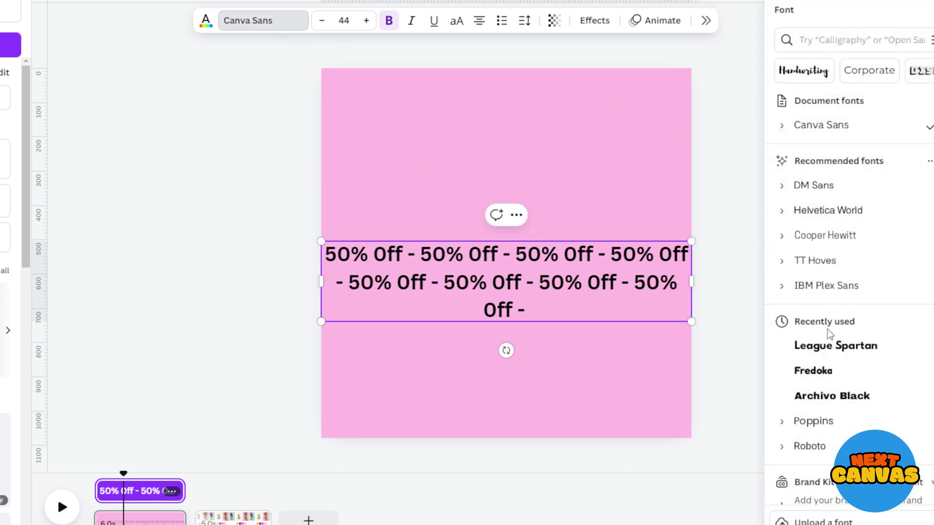
pyautogui.click(829, 345)
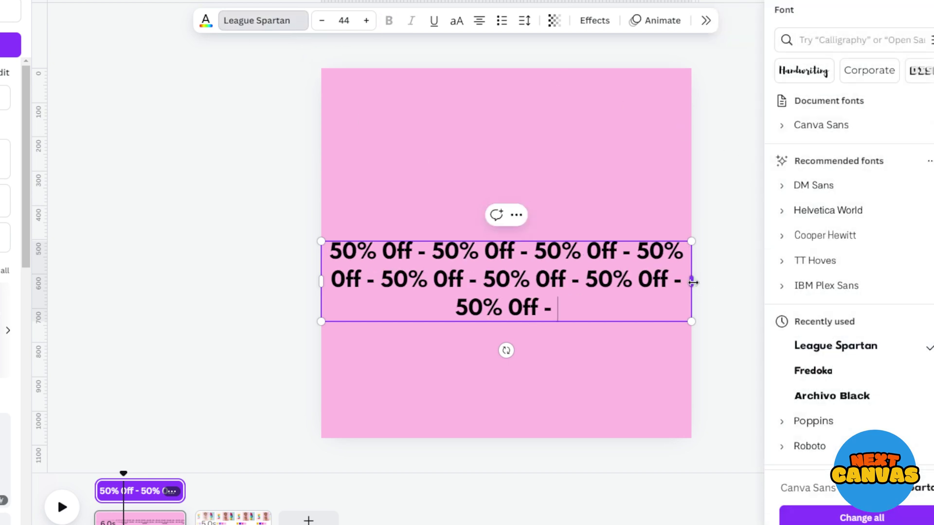
pyautogui.moveTo(692, 282)
pyautogui.mouseDown()
pyautogui.moveTo(794, 282)
pyautogui.moveTo(925, 248)
pyautogui.moveTo(916, 248)
pyautogui.mouseUp()
pyautogui.click(871, 324)
pyautogui.moveTo(554, 248); pyautogui.dragTo(563, 135)
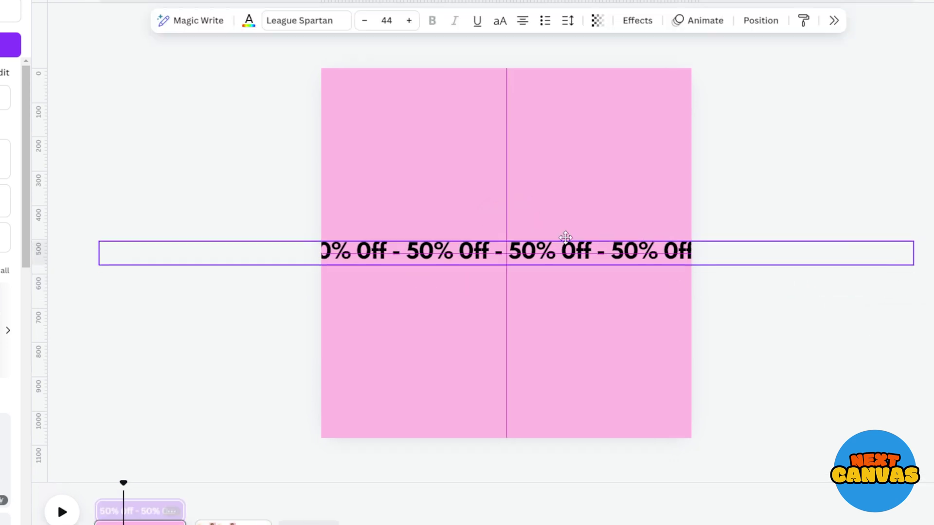
# - Add an orange square and shape it into a thin full-width bar behind the text
pyautogui.click(576, 191)
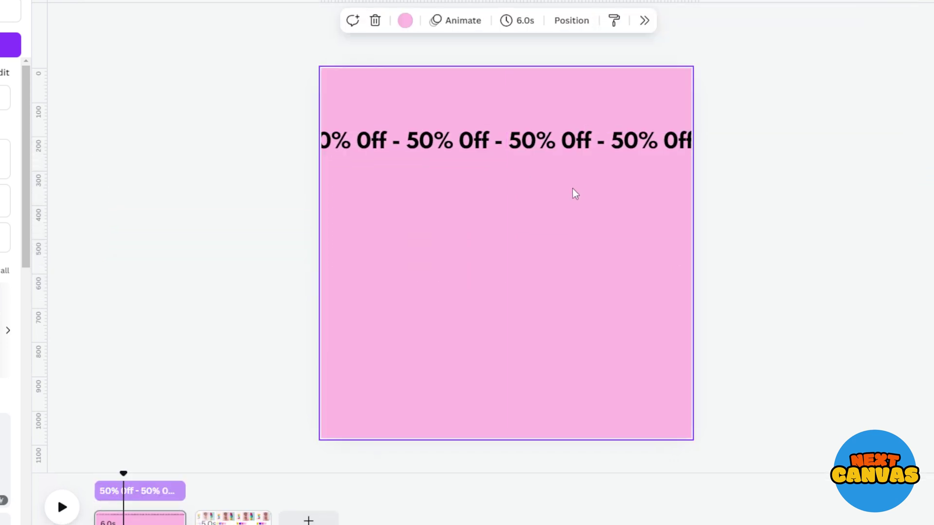
pyautogui.press('r')
pyautogui.click(594, 247)
pyautogui.moveTo(510, 263); pyautogui.dragTo(491, 173)
pyautogui.moveTo(491, 105); pyautogui.dragTo(491, 118)
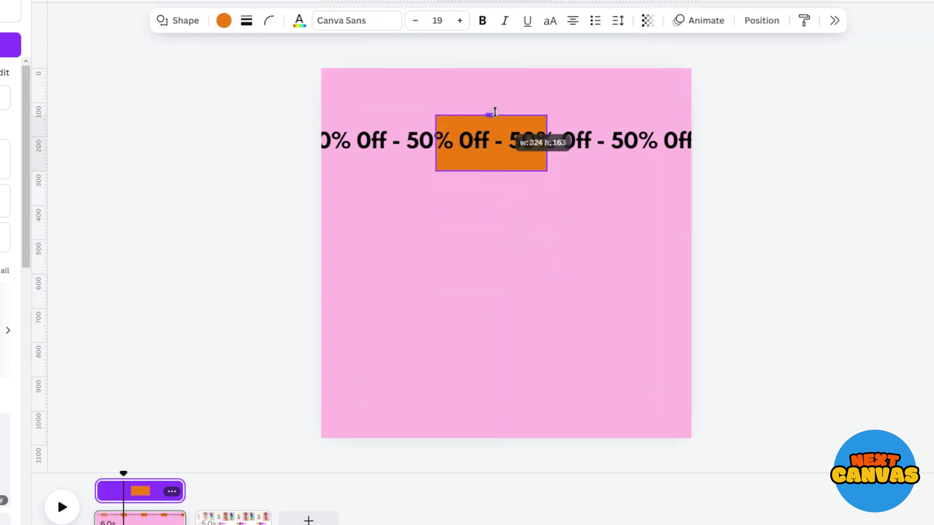
pyautogui.moveTo(491, 172); pyautogui.dragTo(492, 160)
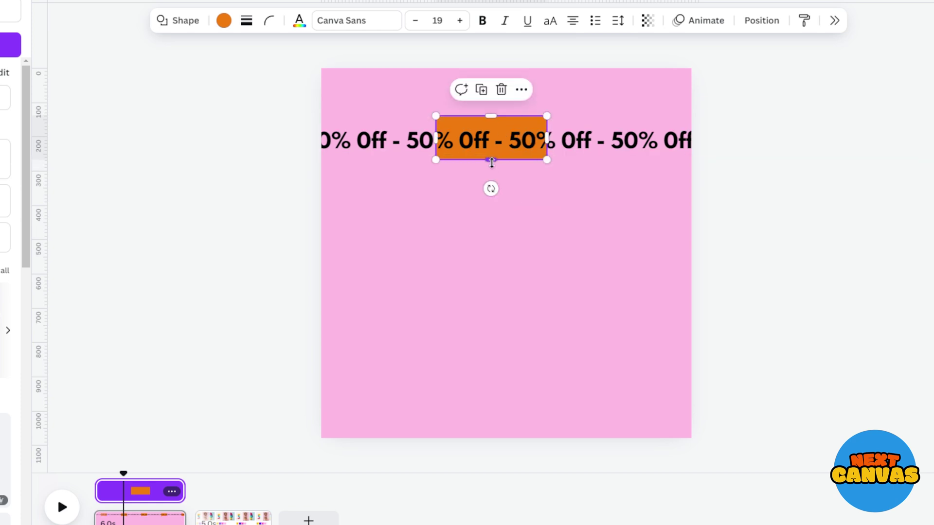
pyautogui.moveTo(548, 139); pyautogui.dragTo(782, 138)
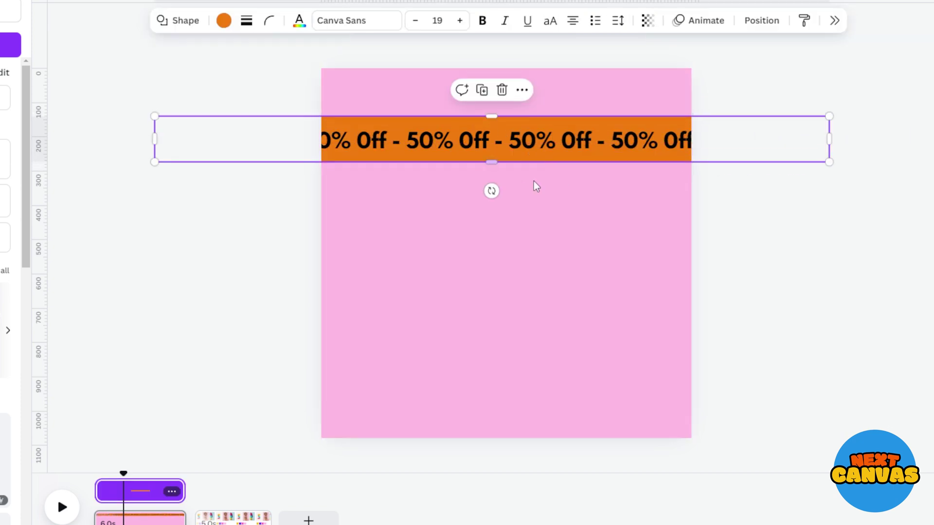
pyautogui.moveTo(491, 117); pyautogui.dragTo(490, 122)
# - Change the '50% Off -' text colour to white
pyautogui.doubleClick(513, 143)
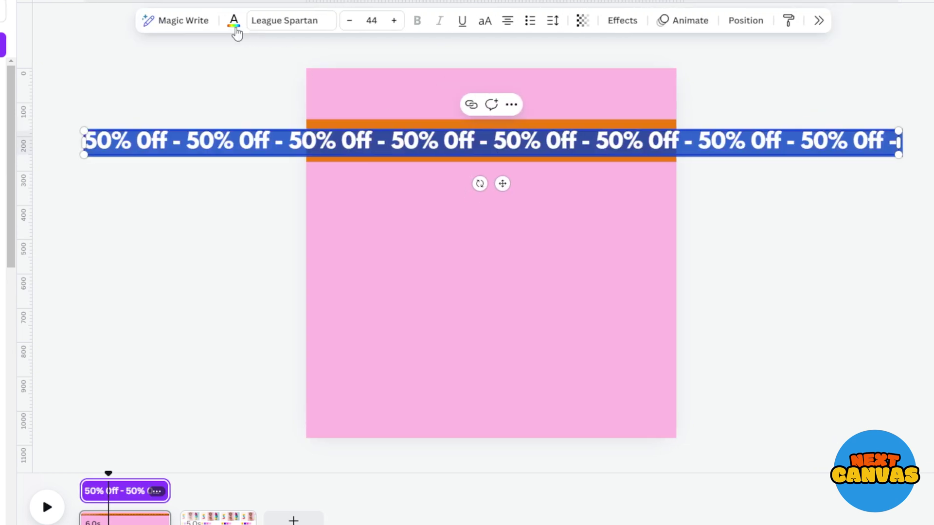
pyautogui.click(215, 20)
pyautogui.click(806, 235)
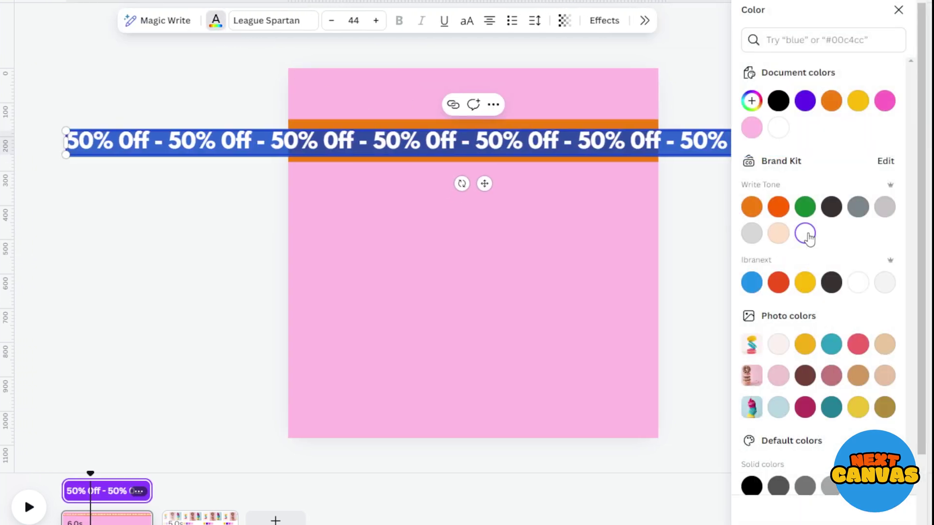
pyautogui.click(603, 168)
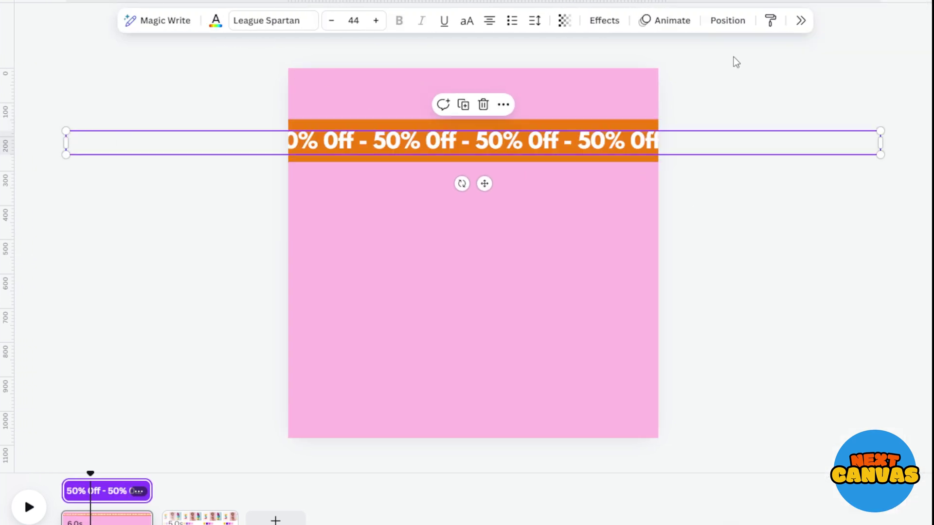
# - Apply a leftward Drift animation to the phrase
pyautogui.click(672, 20)
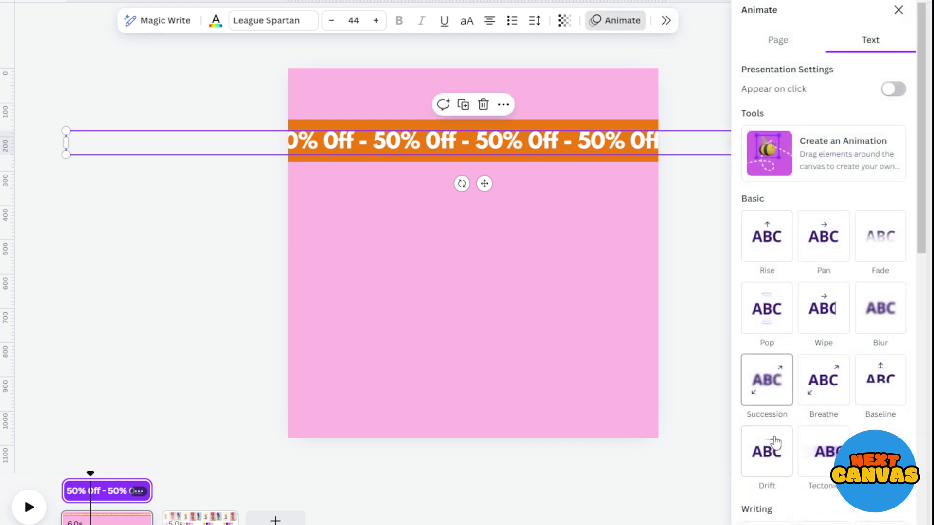
pyautogui.click(767, 452)
pyautogui.scroll(-2, 823, 292)
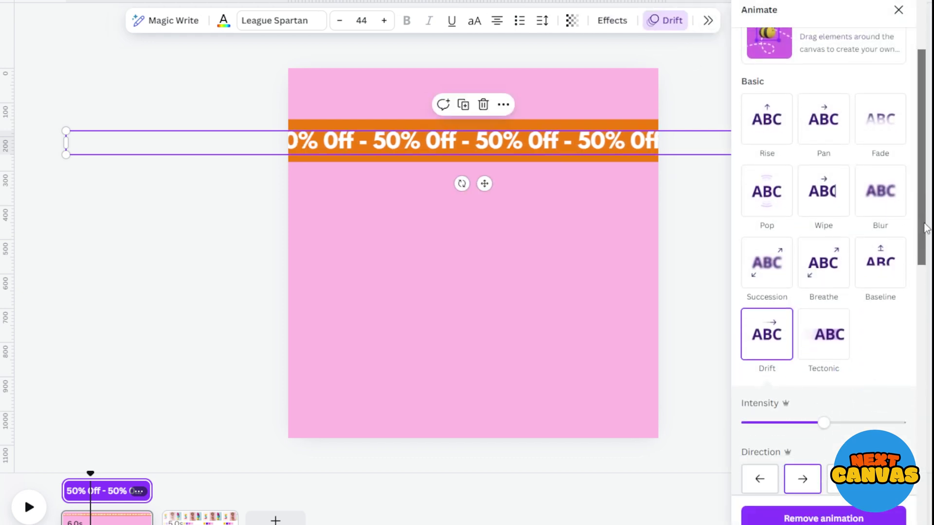
pyautogui.moveTo(927, 231); pyautogui.dragTo(928, 276)
pyautogui.click(760, 341)
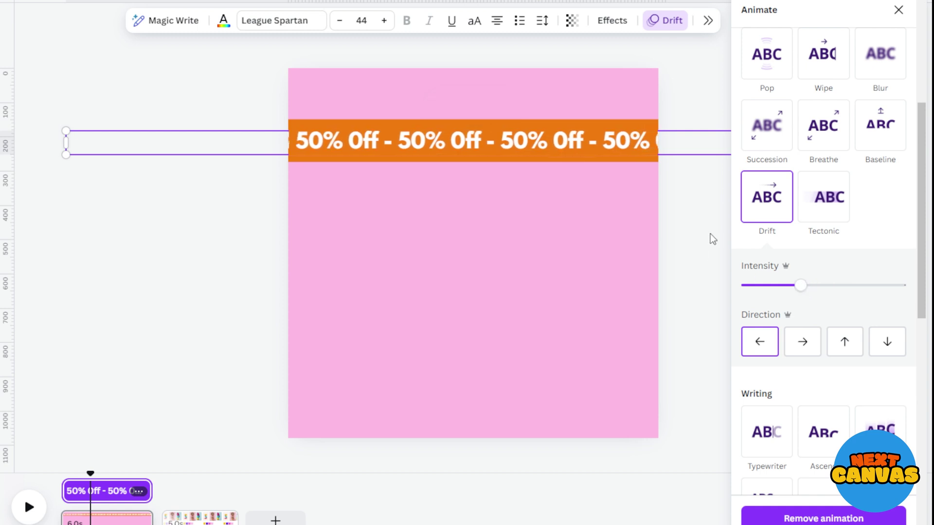
pyautogui.click(542, 220)
# - Copy the text and orange bar together and paste the copy lower on the page
pyautogui.moveTo(540, 157); pyautogui.dragTo(577, 201)
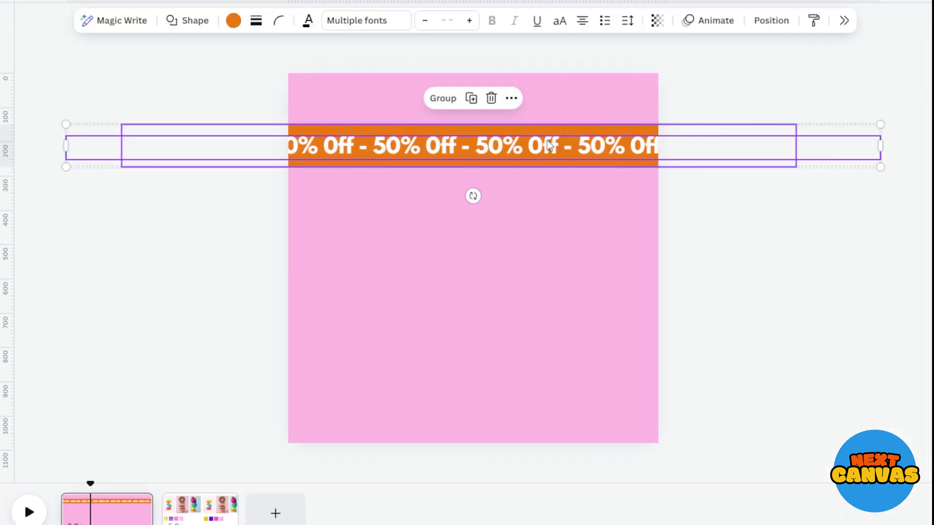
pyautogui.rightClick(552, 148)
pyautogui.click(590, 162)
pyautogui.click(545, 220)
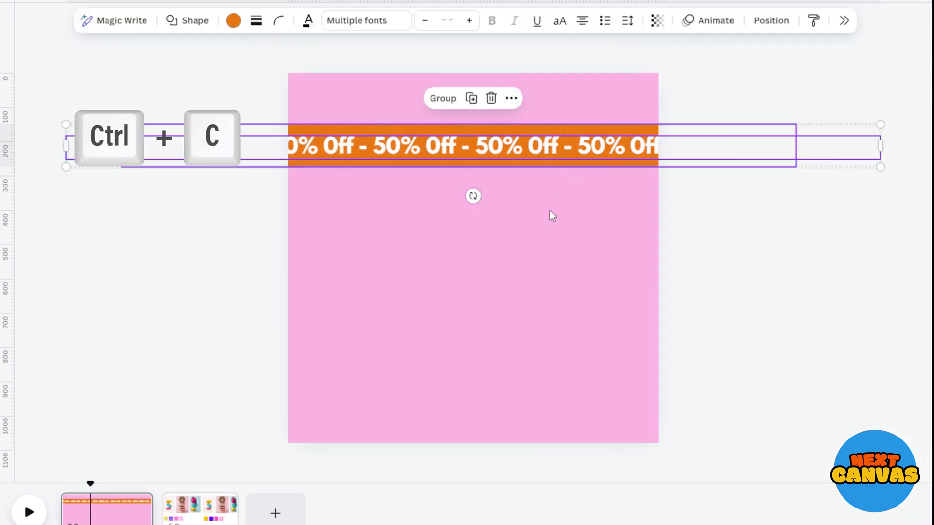
pyautogui.rightClick(546, 220)
pyautogui.click(586, 288)
pyautogui.moveTo(478, 153); pyautogui.dragTo(549, 238)
pyautogui.click(550, 149)
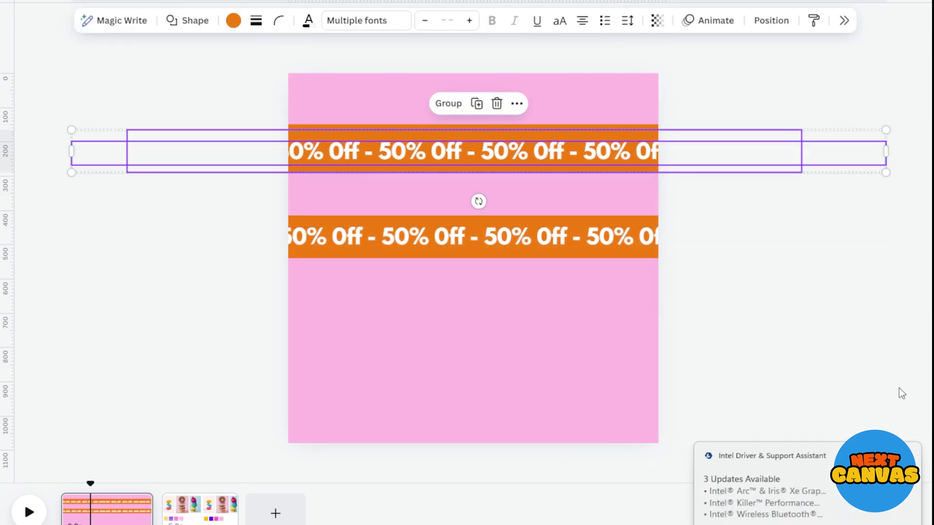
# - Paste a third banner copy and switch the middle banner's drift direction to right
pyautogui.hotkey('ctrl', 'v')
pyautogui.click(730, 365)
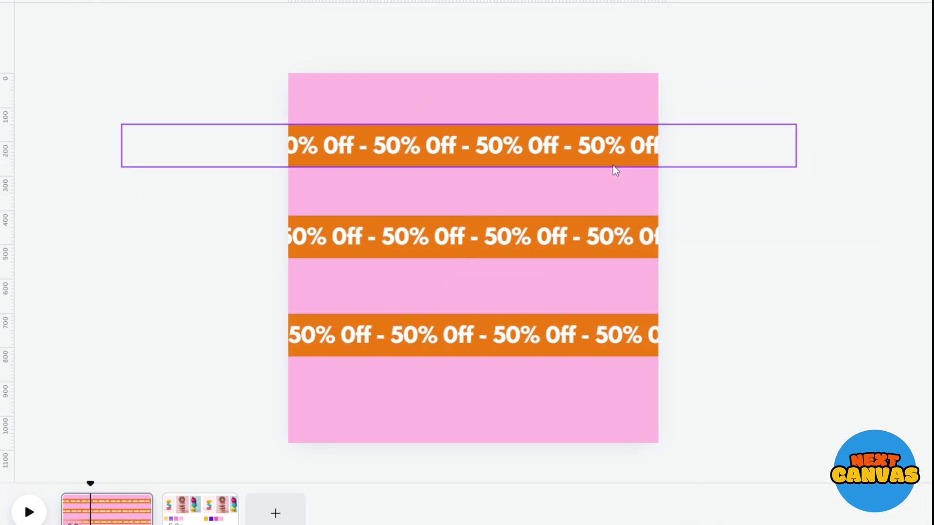
pyautogui.click(611, 240)
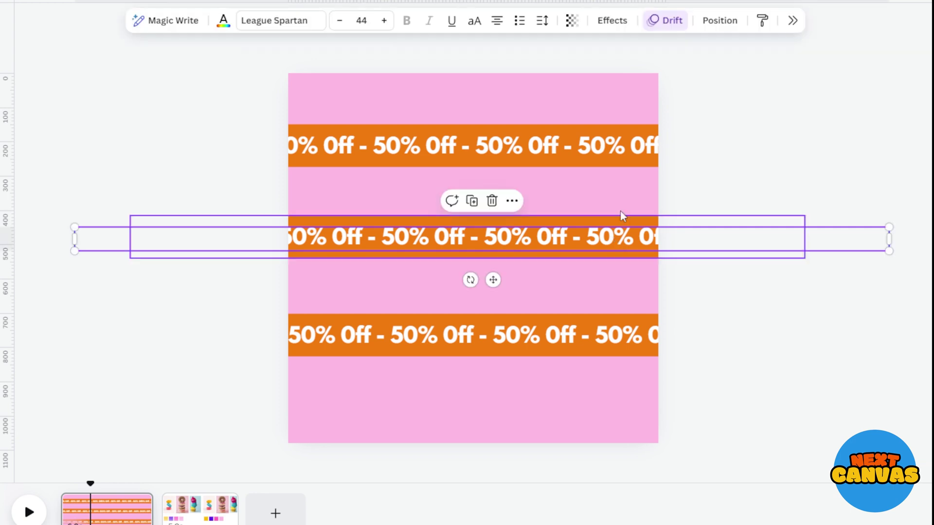
pyautogui.click(668, 21)
pyautogui.scroll(-3, 825, 365)
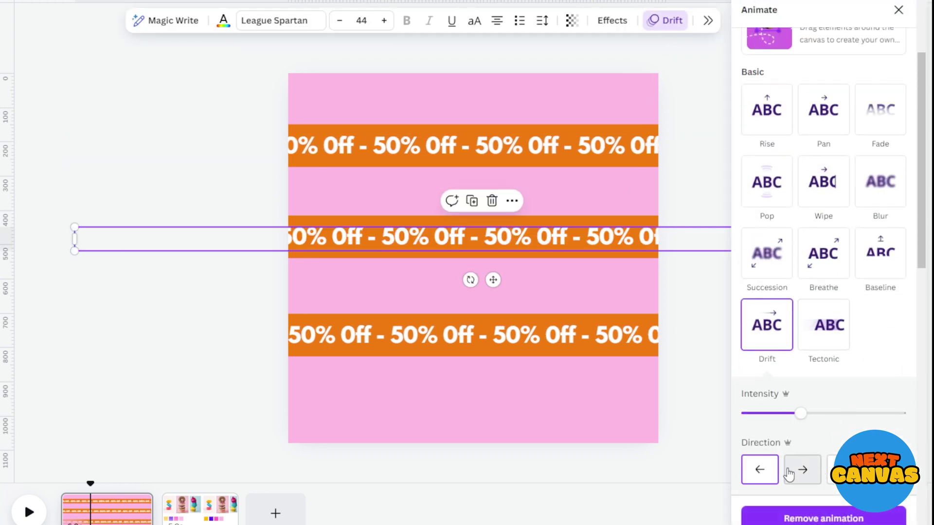
pyautogui.click(762, 472)
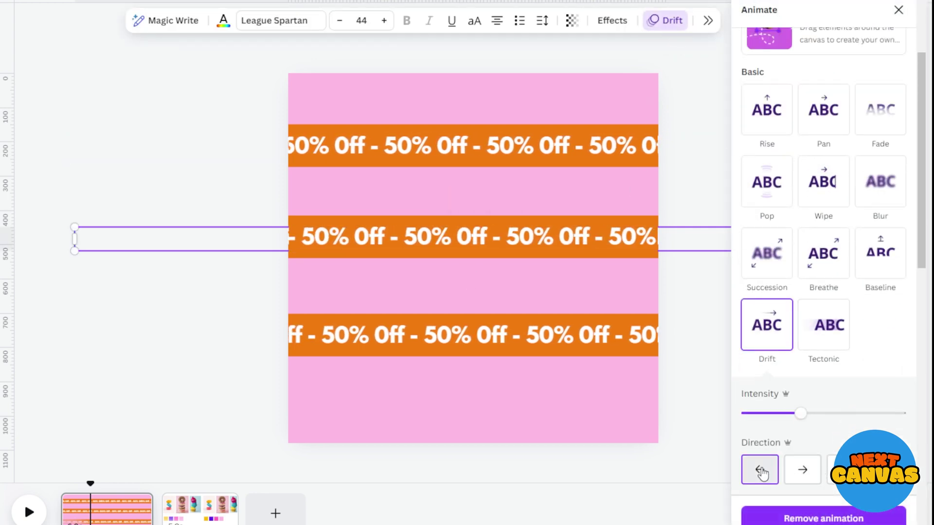
pyautogui.click(801, 471)
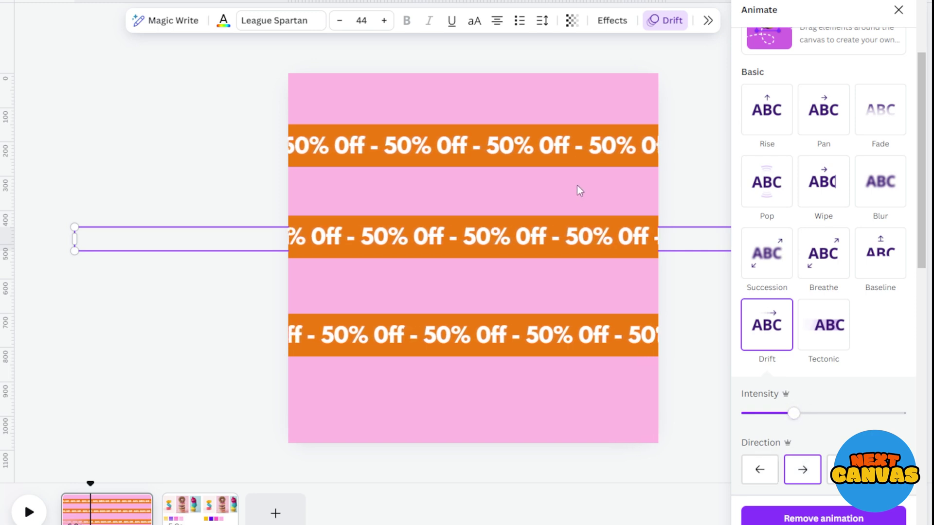
# - Recolour the top strip yellow, the middle strip purple and the bottom strip pink
pyautogui.click(578, 153)
pyautogui.click(190, 21)
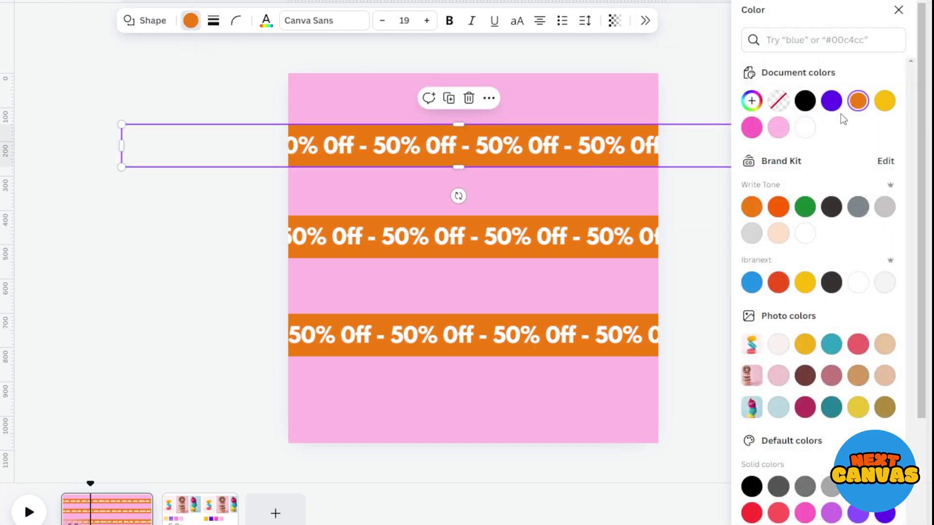
pyautogui.click(885, 101)
pyautogui.click(638, 248)
pyautogui.click(830, 101)
pyautogui.click(640, 343)
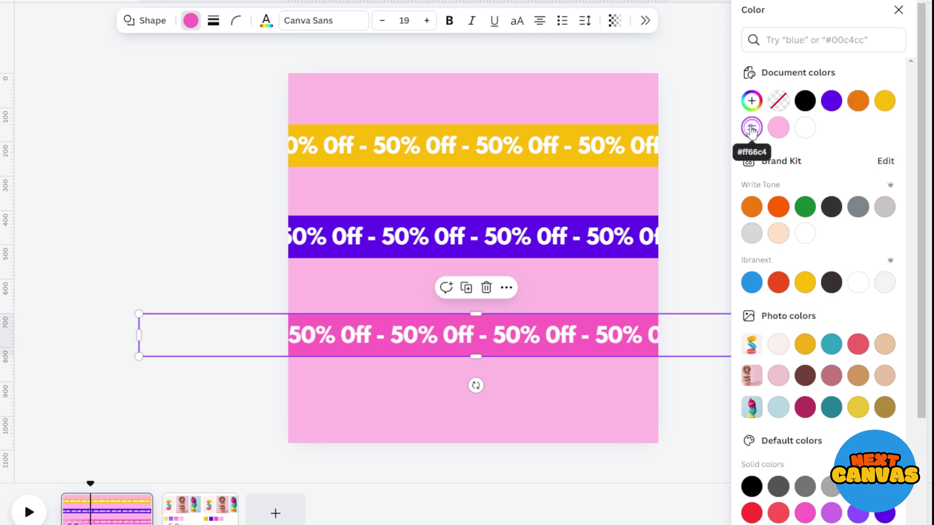
# - Group each of the yellow, purple and pink strips with its text
pyautogui.click(637, 97)
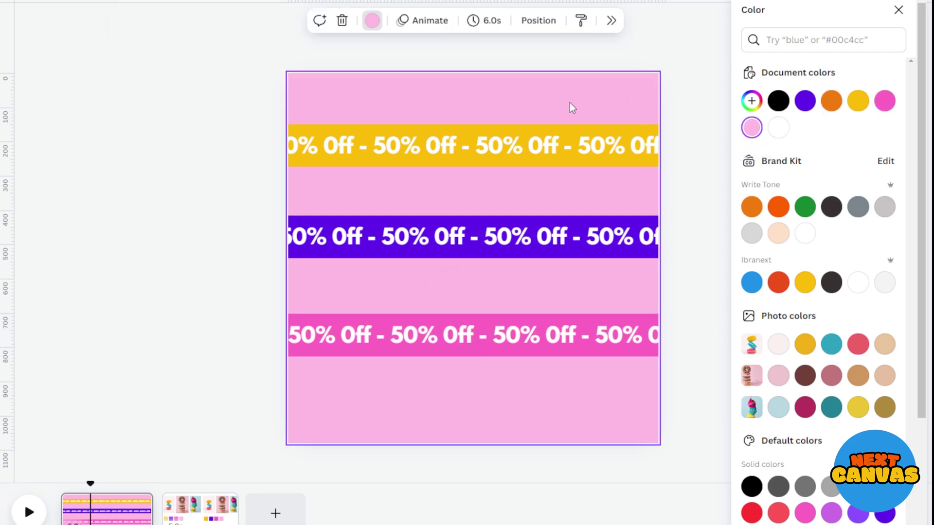
pyautogui.moveTo(573, 106); pyautogui.dragTo(584, 168)
pyautogui.click(581, 157)
pyautogui.moveTo(559, 208); pyautogui.dragTo(563, 262)
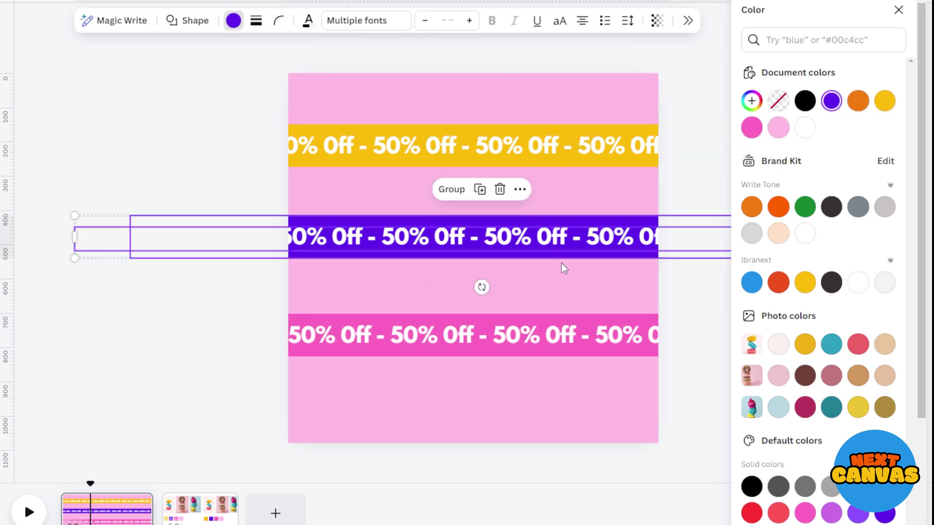
pyautogui.hotkey('ctrl', 'g')
pyautogui.moveTo(546, 296); pyautogui.dragTo(553, 371)
pyautogui.hotkey('ctrl', 'g')
pyautogui.click(551, 393)
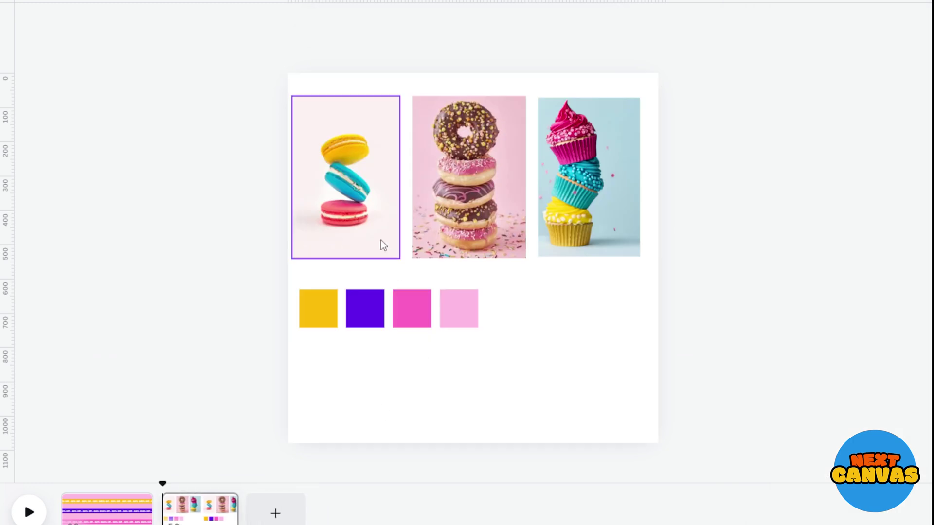
# - Paste the macaron photo onto the banner page and remove its background
pyautogui.click(350, 200)
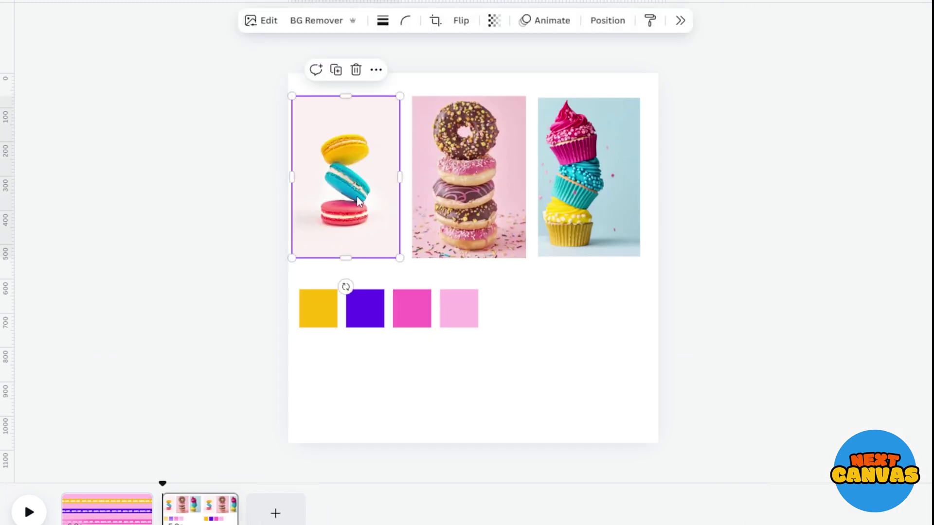
pyautogui.hotkey('ctrl', 'c')
pyautogui.click(106, 508)
pyautogui.hotkey('ctrl', 'v')
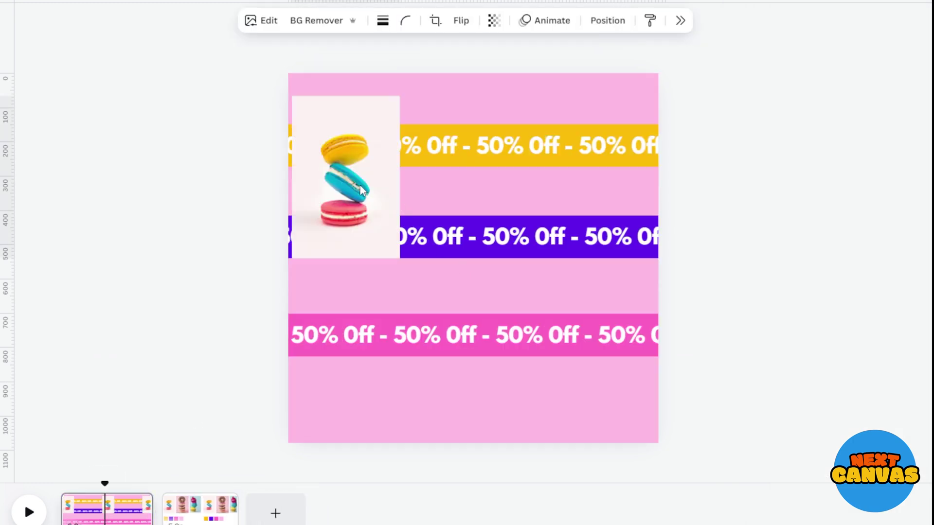
pyautogui.click(316, 20)
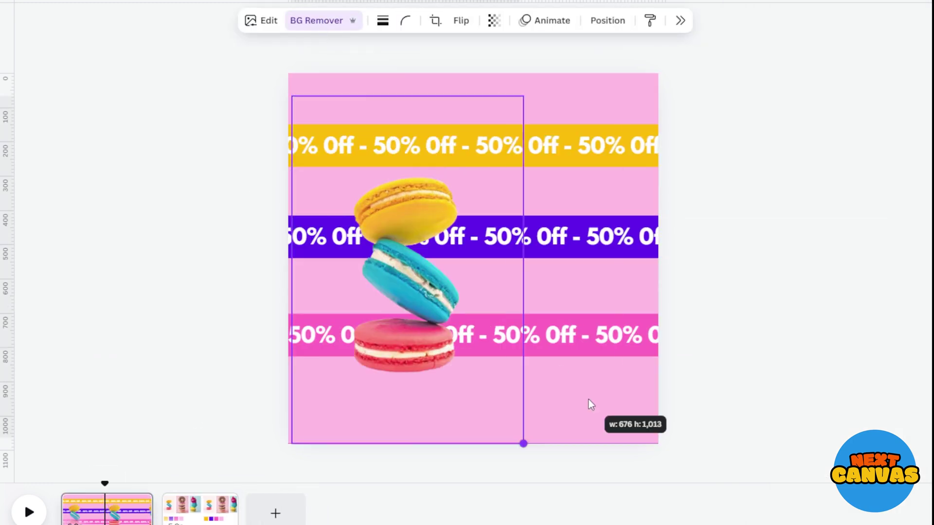
# - Enlarge the macaron cutout and centre it on the page
pyautogui.moveTo(399, 258); pyautogui.dragTo(601, 423)
pyautogui.moveTo(409, 277); pyautogui.dragTo(475, 234)
pyautogui.moveTo(474, 75); pyautogui.dragTo(475, 110)
pyautogui.moveTo(543, 377); pyautogui.dragTo(577, 431)
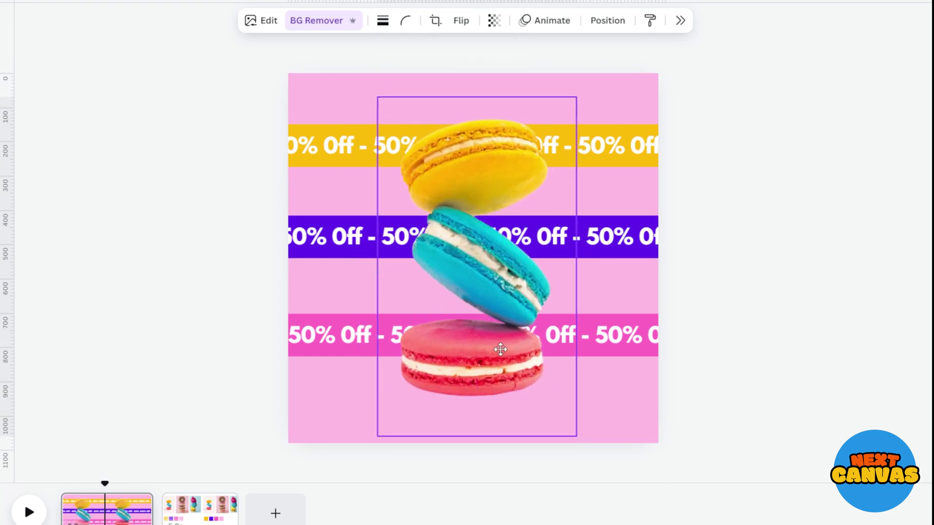
pyautogui.click(726, 284)
# - Rotate the yellow, purple and pink strips diagonally, moving yellow to the top
pyautogui.click(628, 146)
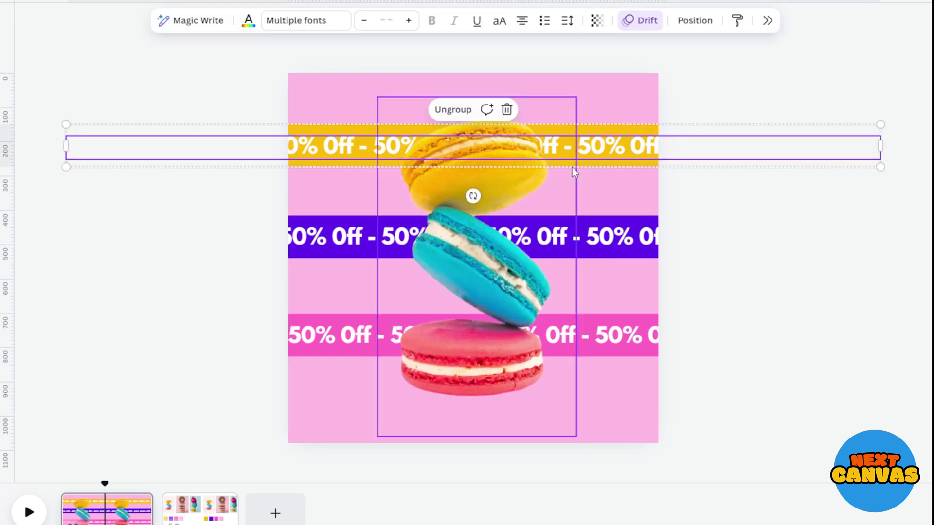
pyautogui.moveTo(471, 196); pyautogui.dragTo(351, 262)
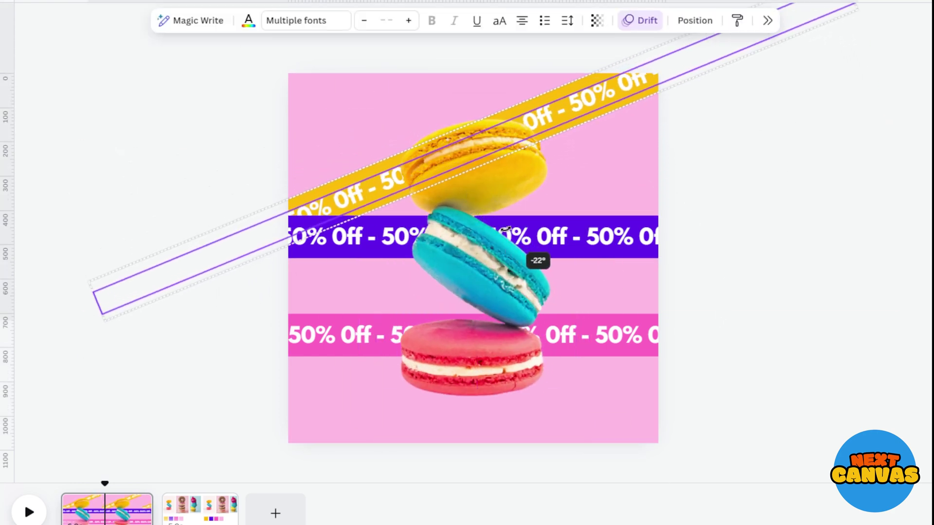
pyautogui.moveTo(409, 189)
pyautogui.mouseDown()
pyautogui.moveTo(369, 146)
pyautogui.moveTo(437, 128)
pyautogui.mouseUp()
pyautogui.click(341, 246)
pyautogui.moveTo(483, 288); pyautogui.dragTo(613, 307)
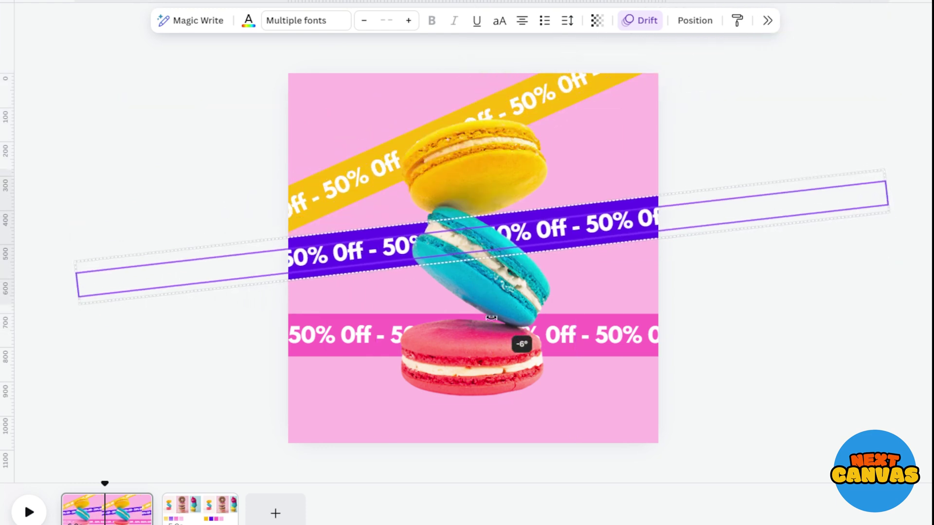
pyautogui.click(482, 337)
pyautogui.moveTo(490, 384); pyautogui.dragTo(540, 386)
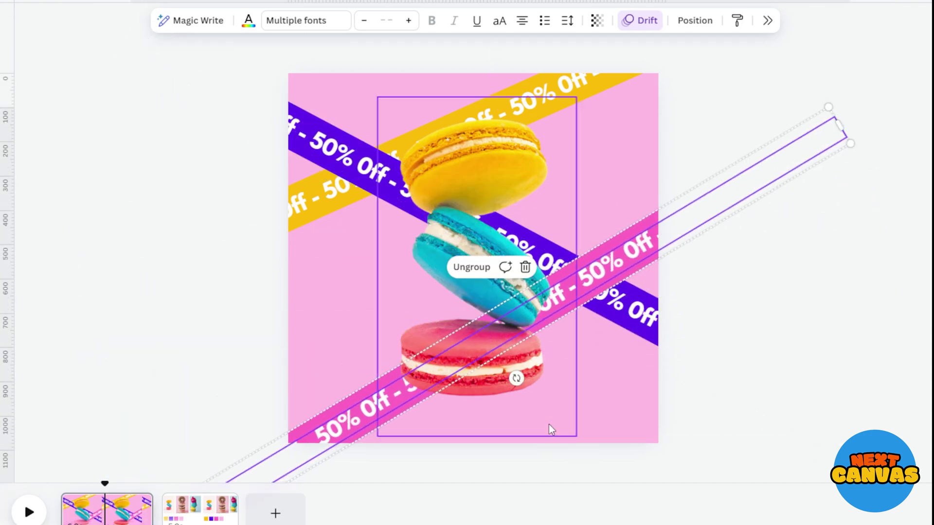
pyautogui.moveTo(587, 289)
pyautogui.mouseDown()
pyautogui.moveTo(356, 203)
pyautogui.moveTo(511, 241)
pyautogui.mouseUp()
# - In Layers, put the macarons below the purple strip and the pink strip below the macarons
pyautogui.click(525, 236)
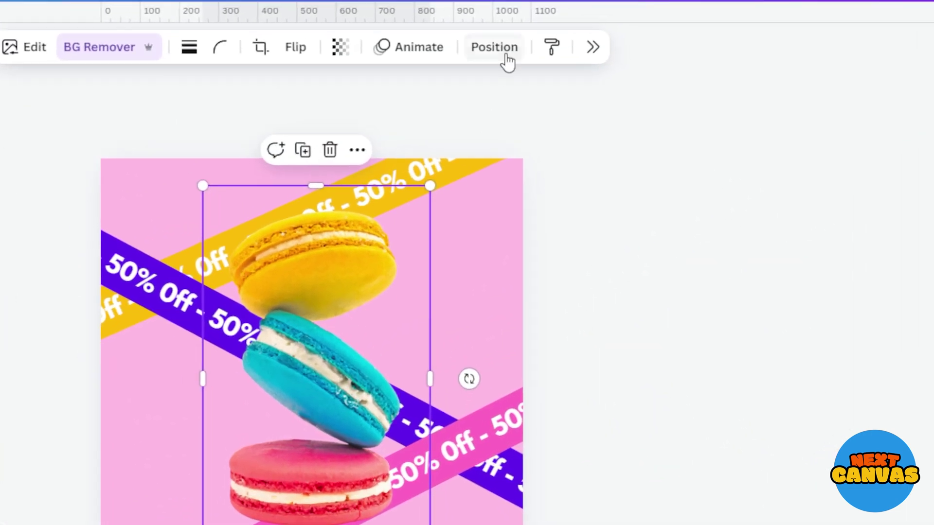
pyautogui.click(495, 49)
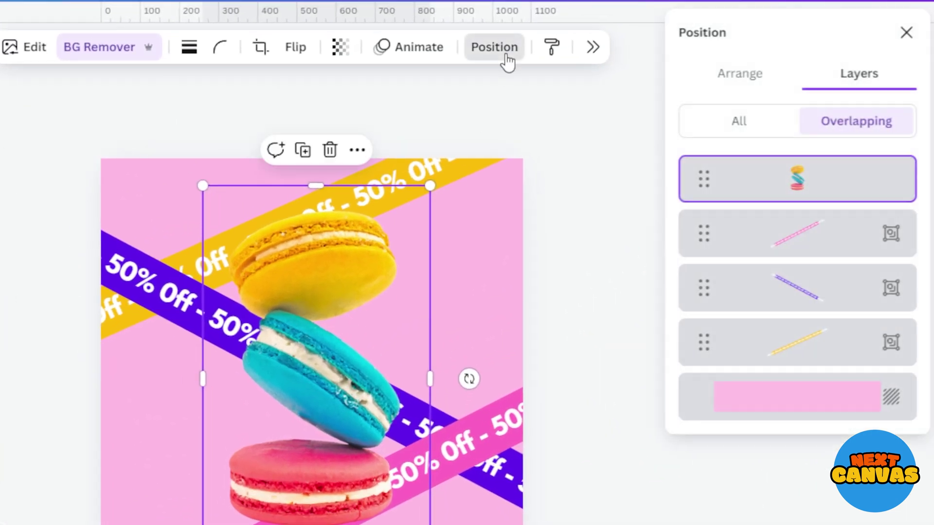
pyautogui.moveTo(739, 188); pyautogui.dragTo(742, 305)
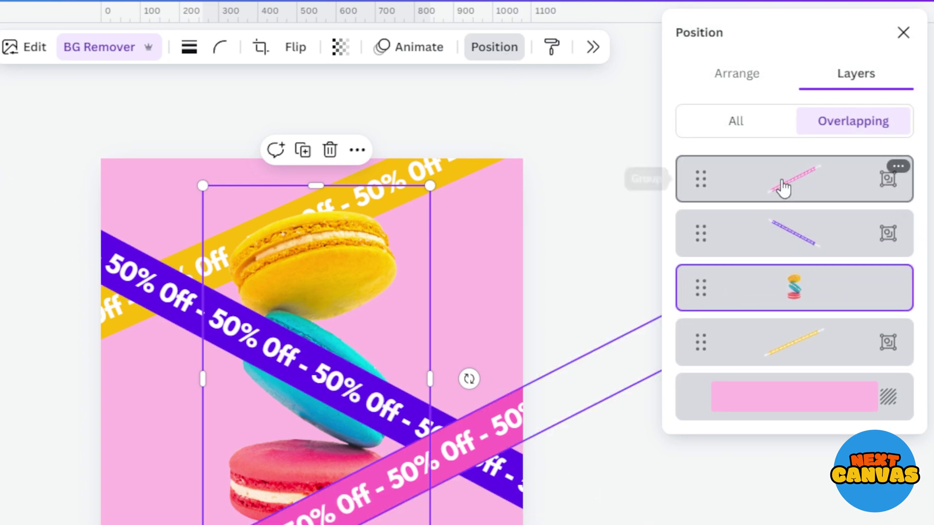
pyautogui.moveTo(792, 234); pyautogui.dragTo(785, 312)
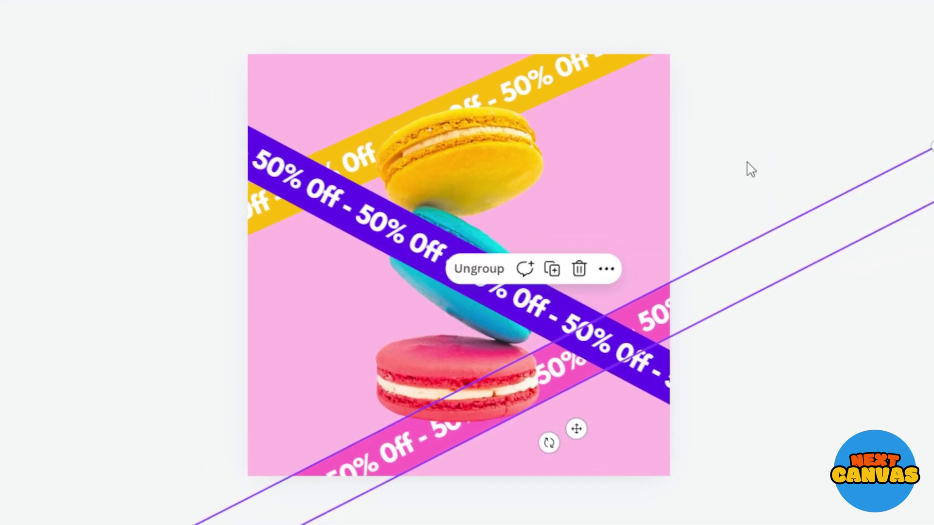
# - Add a square and stretch it into a taller rectangle over the purple strip's left end
pyautogui.click(751, 169)
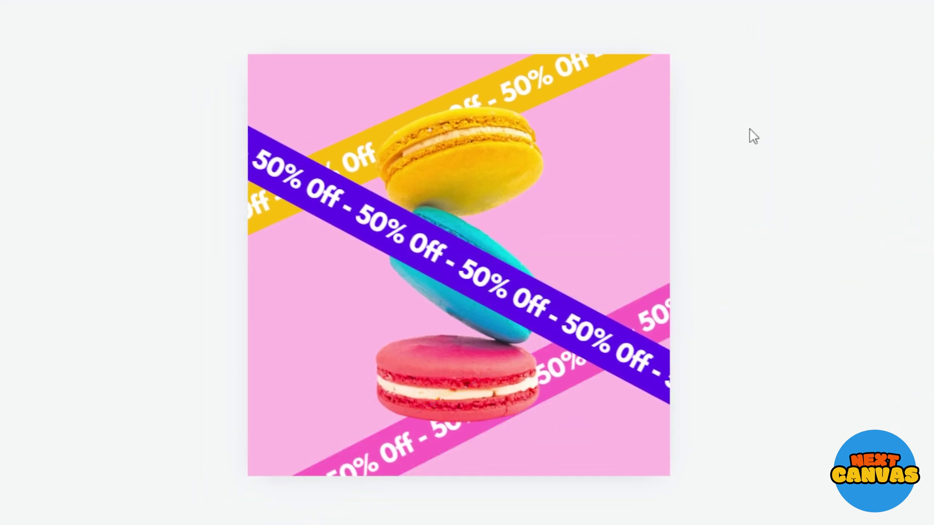
pyautogui.press('r')
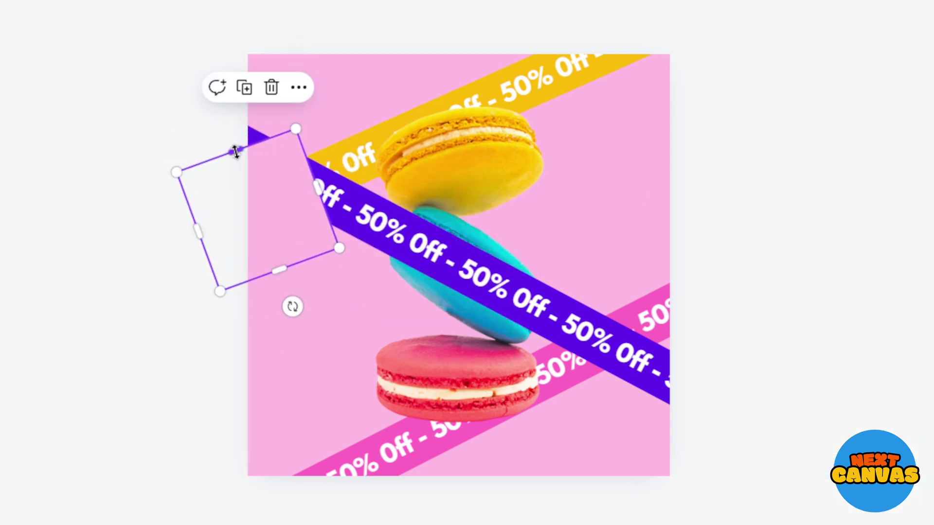
pyautogui.moveTo(226, 150); pyautogui.dragTo(219, 117)
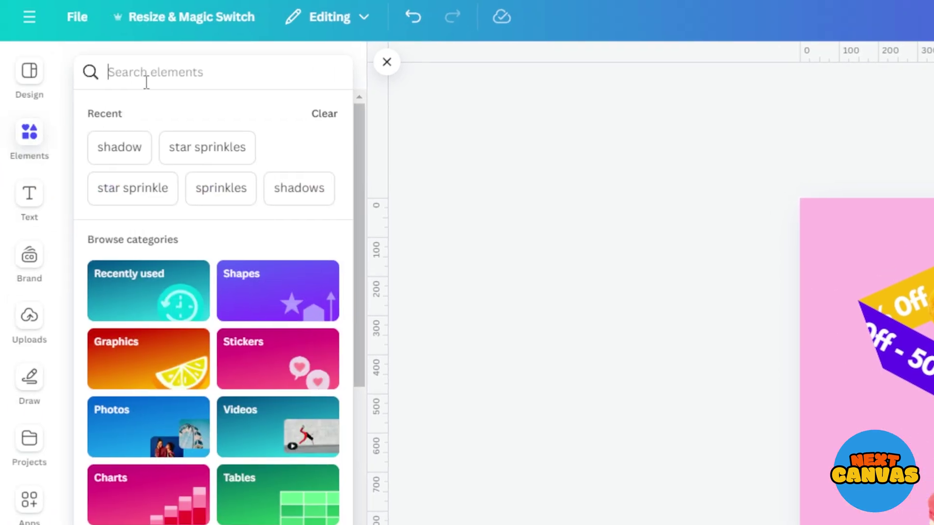
# - Insert a 'shadow' graphic and shrink it to fit the purple strip's left fold
pyautogui.click(147, 82)
pyautogui.write('shadow')
pyautogui.press('Return')
pyautogui.click(321, 234)
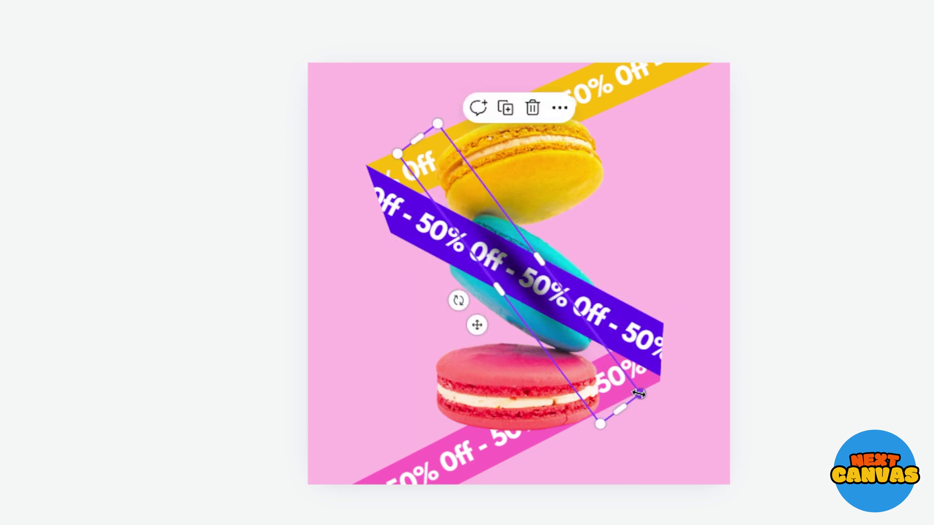
pyautogui.moveTo(639, 393); pyautogui.dragTo(467, 219)
pyautogui.moveTo(344, 150)
pyautogui.mouseDown()
pyautogui.moveTo(397, 157)
pyautogui.moveTo(379, 198)
pyautogui.mouseUp()
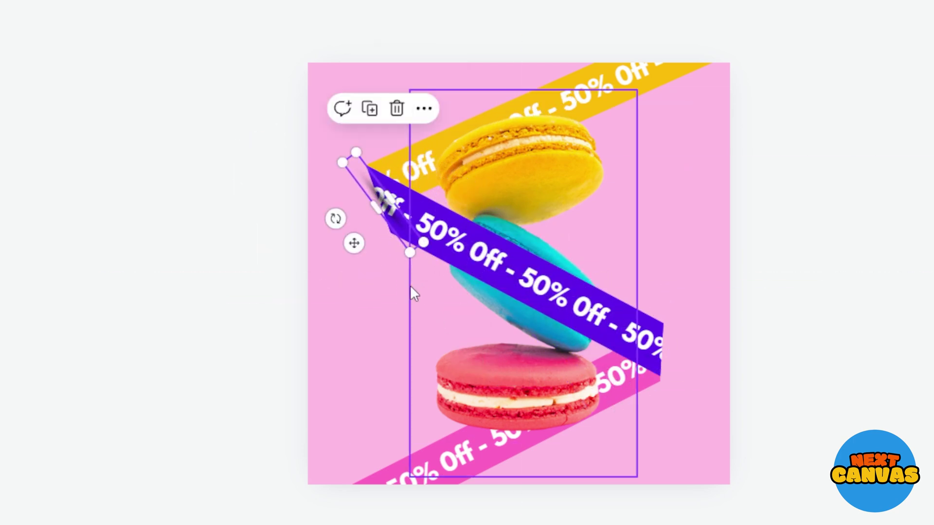